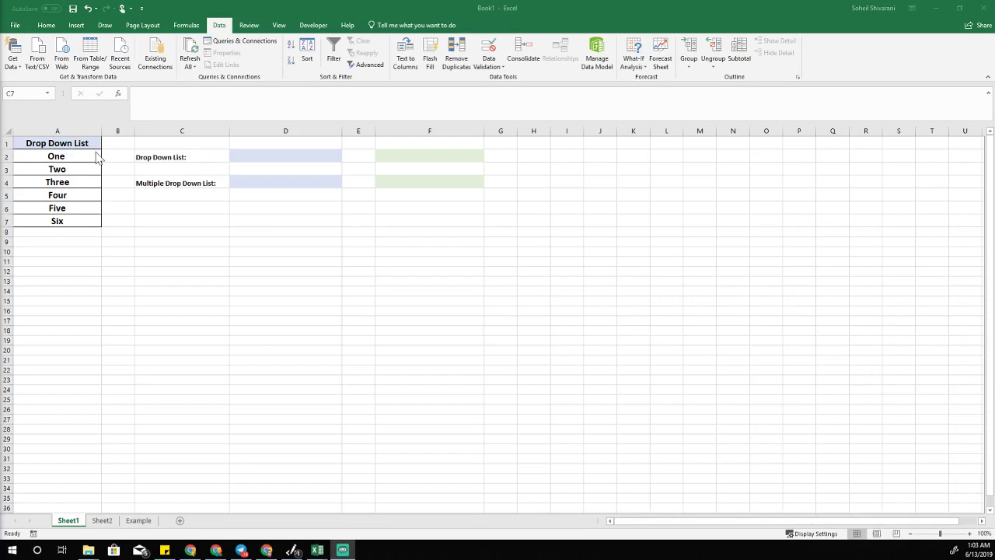
Try the drop-down list in cell D2 by choosing One, Three and finally Four.
click(281, 157)
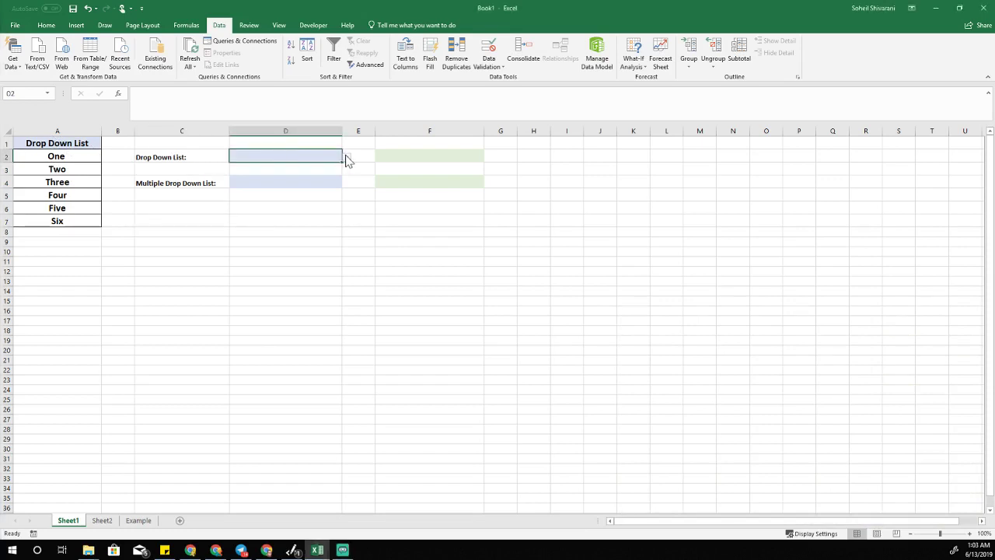
click(347, 157)
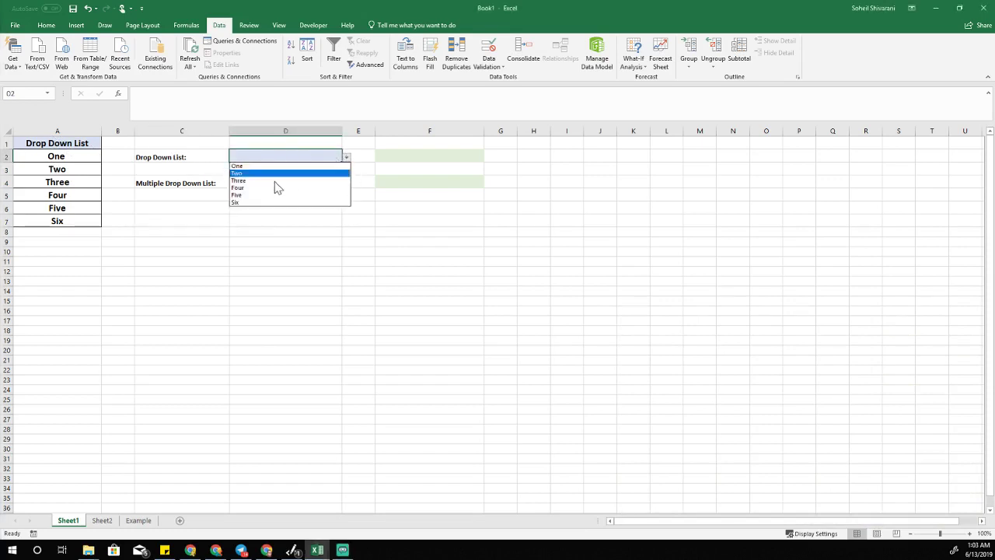
click(260, 167)
click(346, 158)
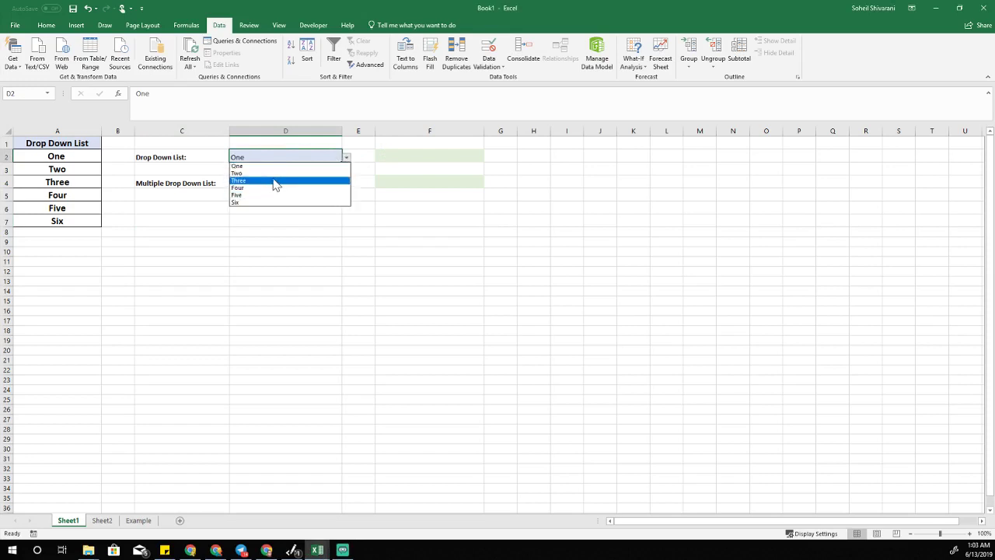
click(272, 181)
click(346, 157)
click(238, 187)
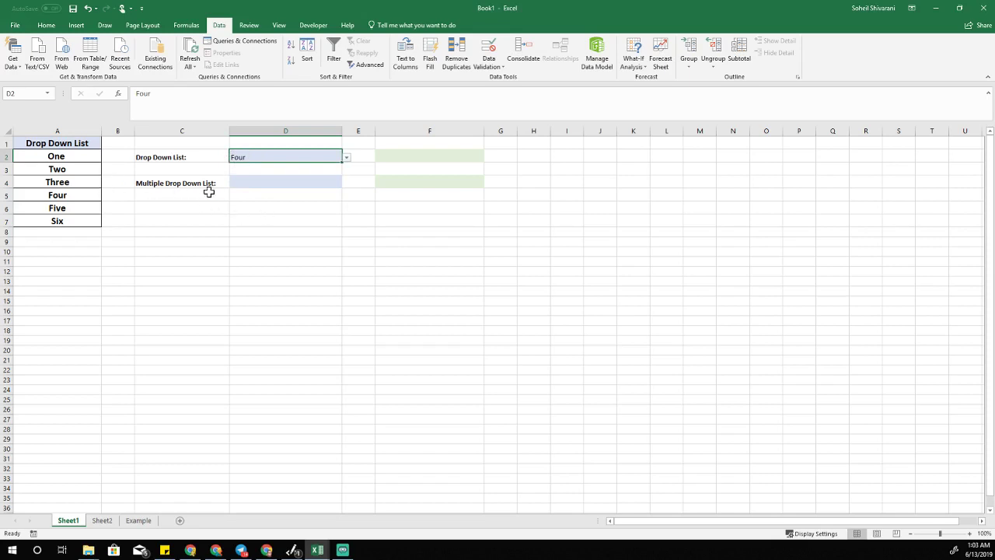
Choose One, Five and Three in succession from the multiple drop-down list in cell D4.
click(292, 182)
click(347, 186)
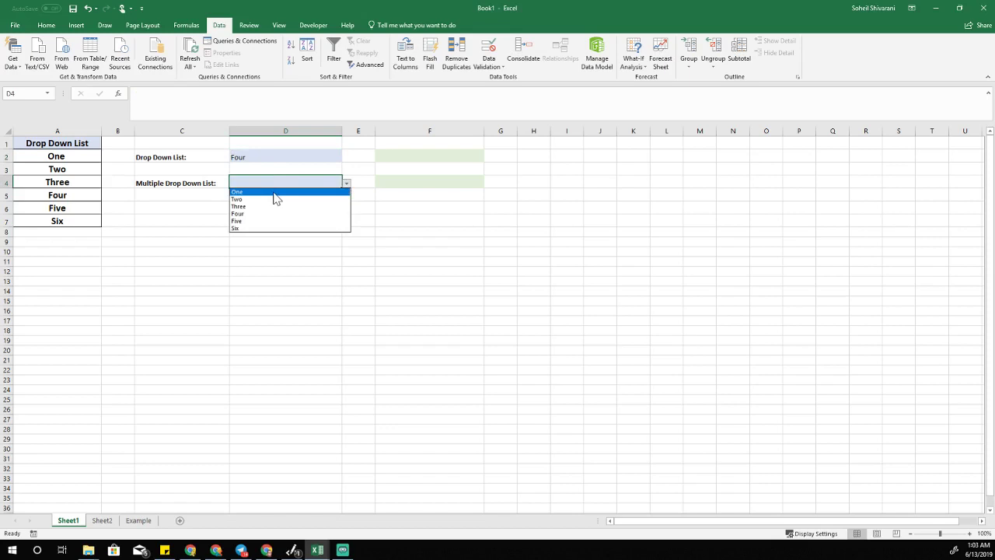
click(333, 193)
click(346, 186)
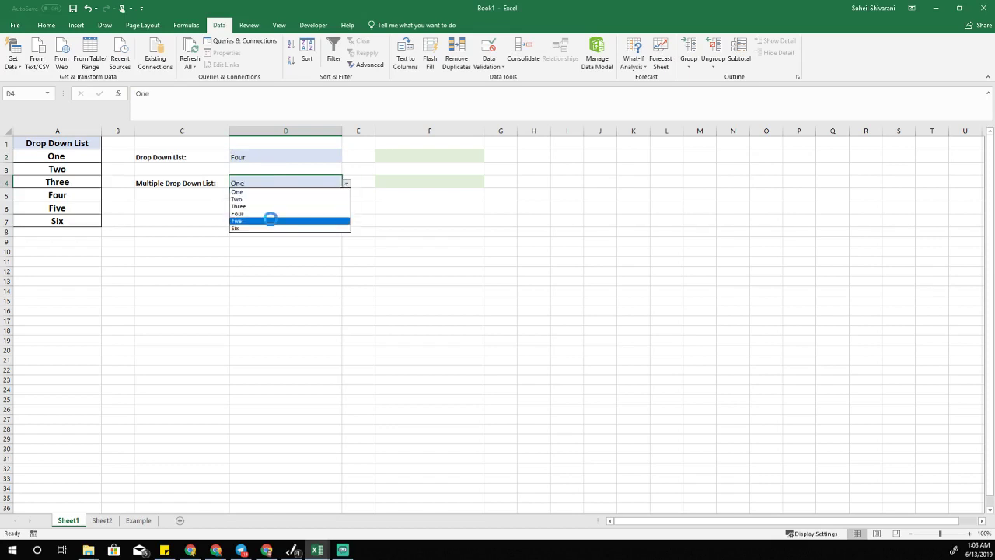
click(269, 219)
click(346, 187)
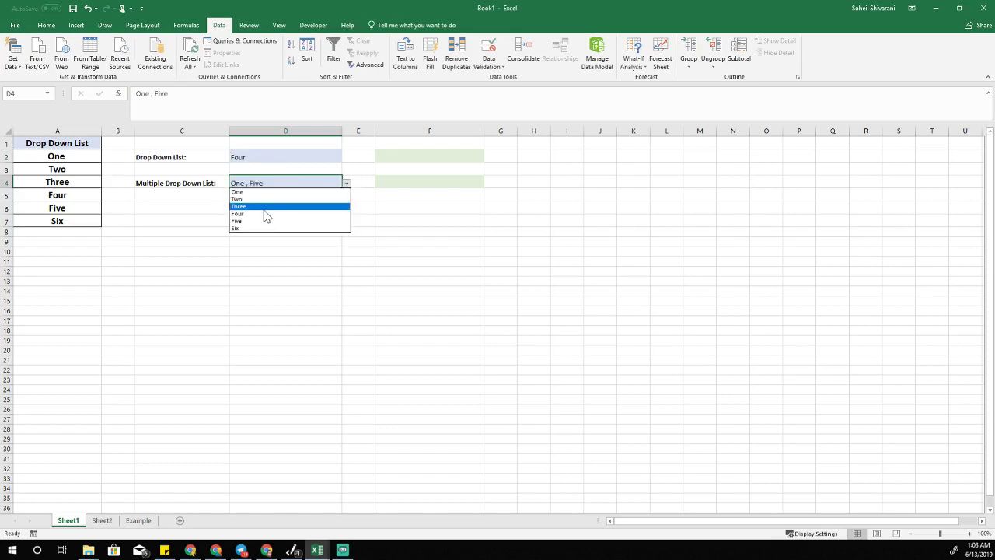
click(264, 207)
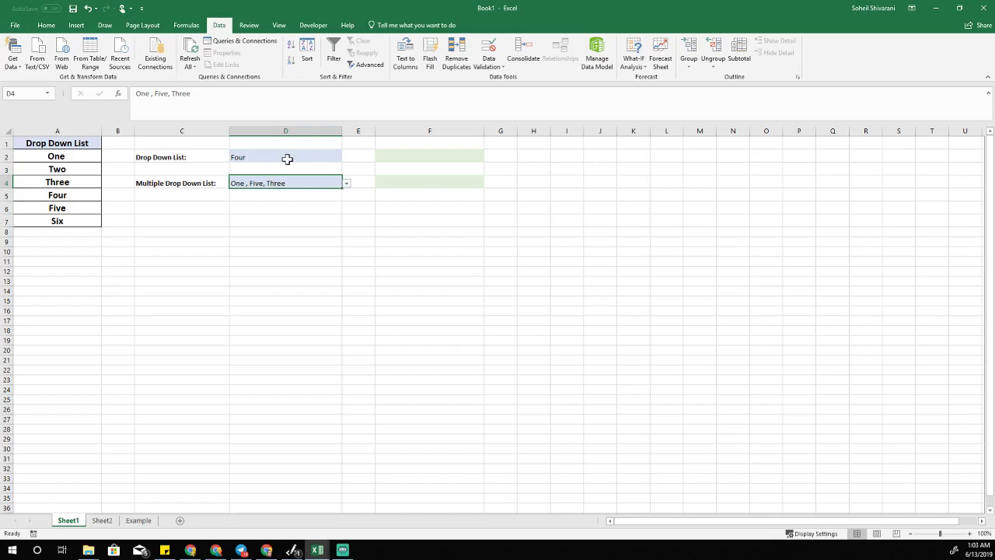
Add List data validation to cell F2 with the source range =$A$2:$A$7.
click(407, 157)
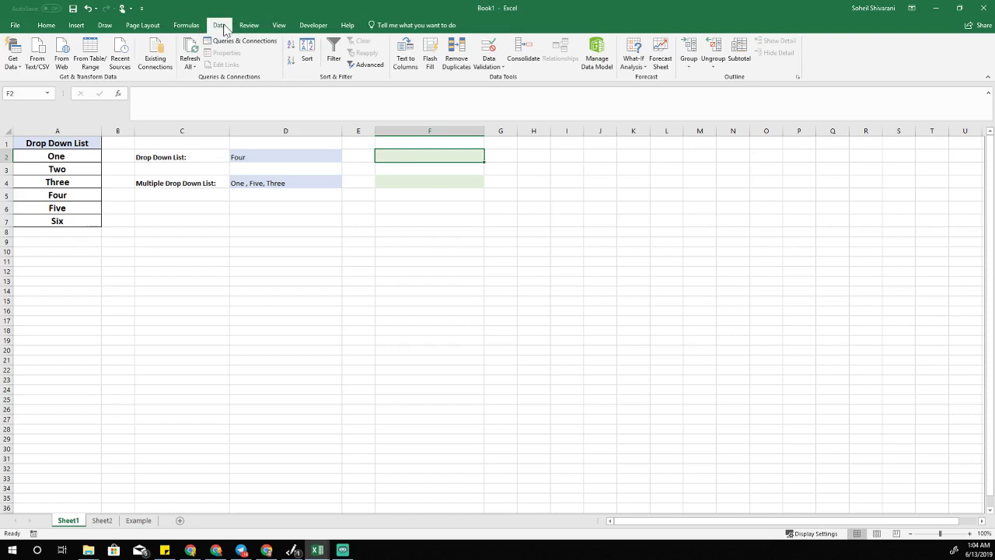
click(486, 54)
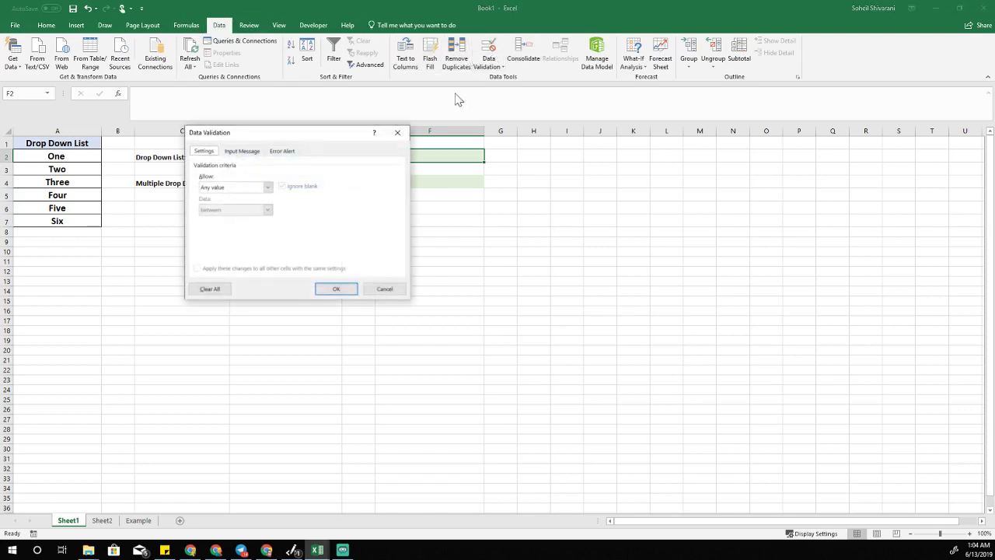
click(268, 187)
click(231, 221)
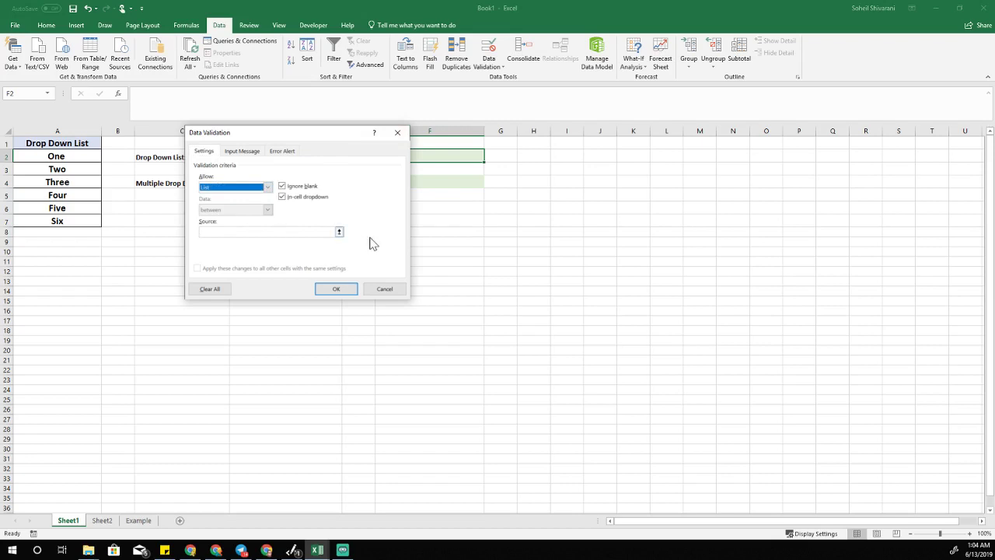
click(338, 232)
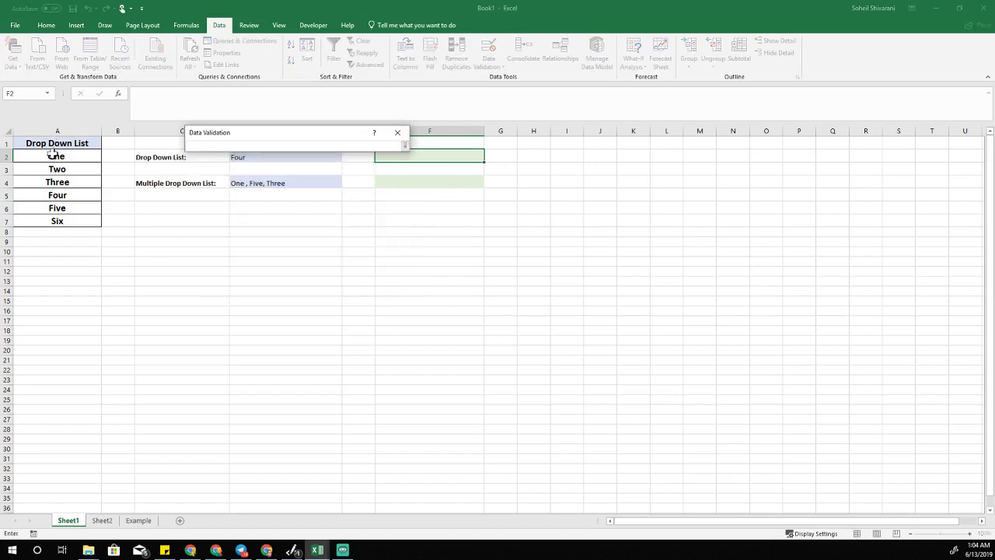
drag(53, 154, 56, 221)
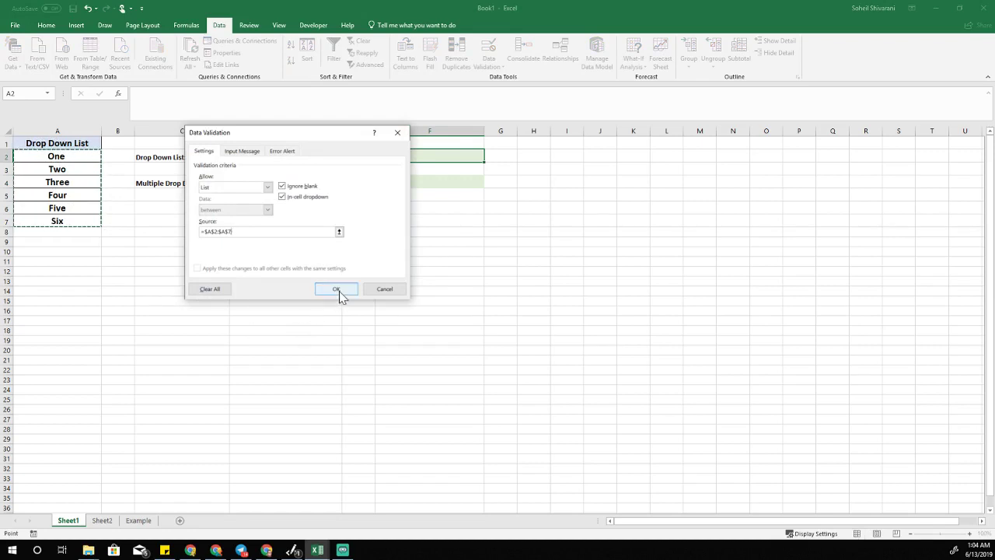
click(337, 289)
Test the drop-down list in cell F2 by choosing Four, Three and finally Two.
click(488, 158)
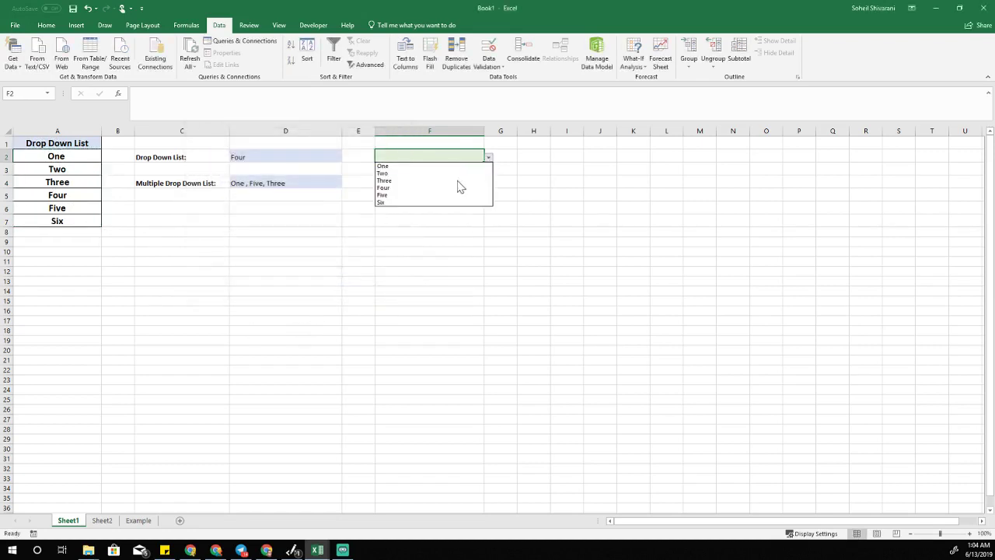
click(460, 187)
click(490, 158)
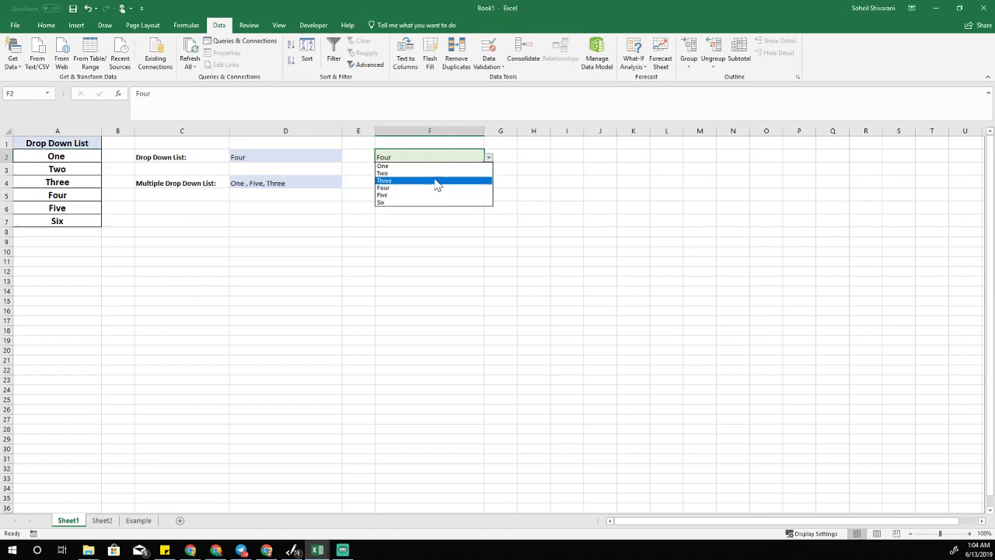
click(439, 179)
click(488, 158)
click(433, 172)
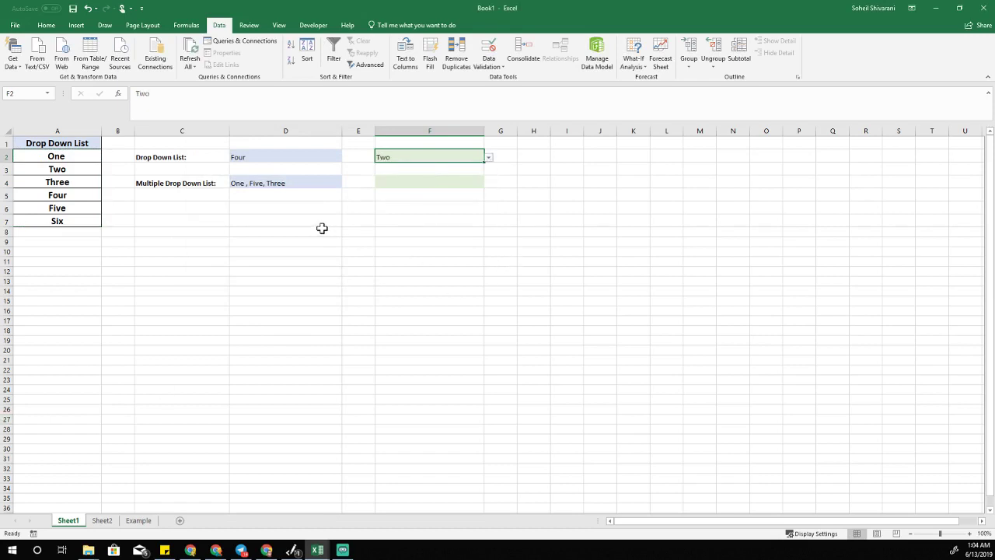
Open the data validation settings of cell F4, clear the list source and reset the allowed input to Any value.
click(439, 182)
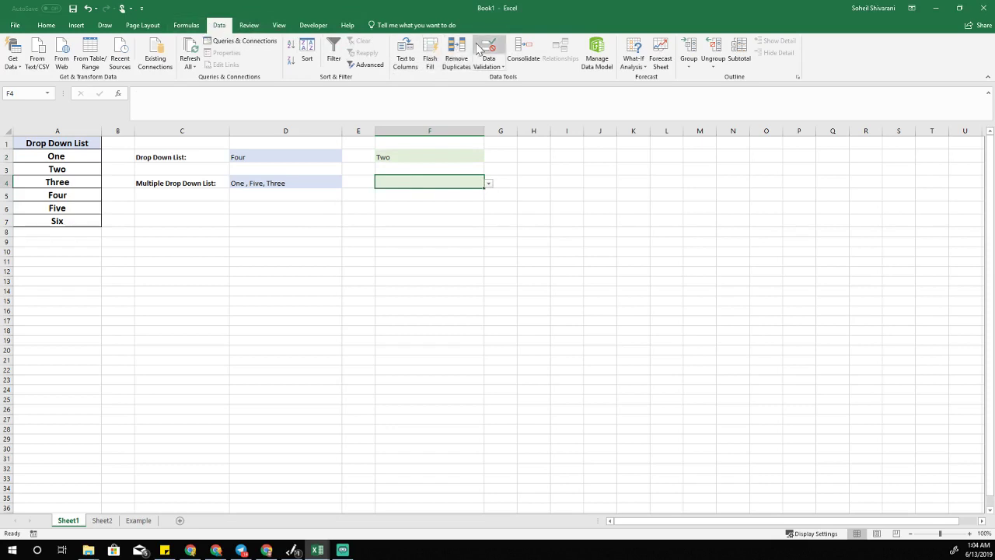
click(502, 67)
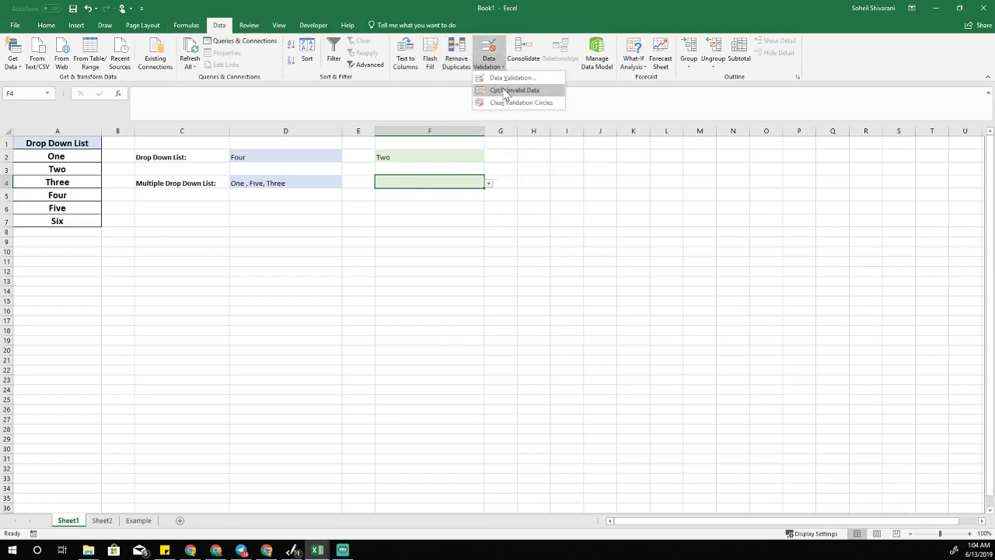
click(506, 86)
click(268, 231)
drag(56, 156, 57, 221)
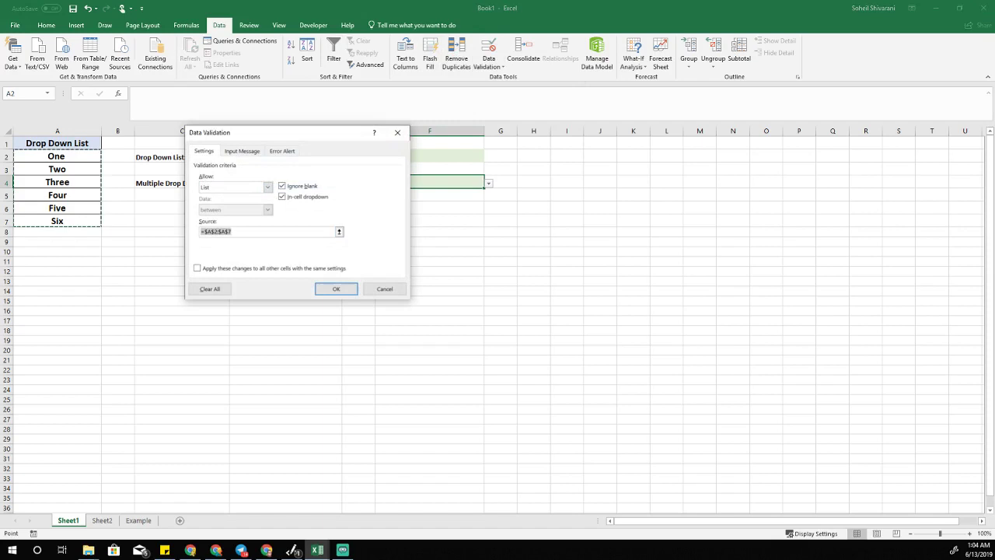
key(BackSpace)
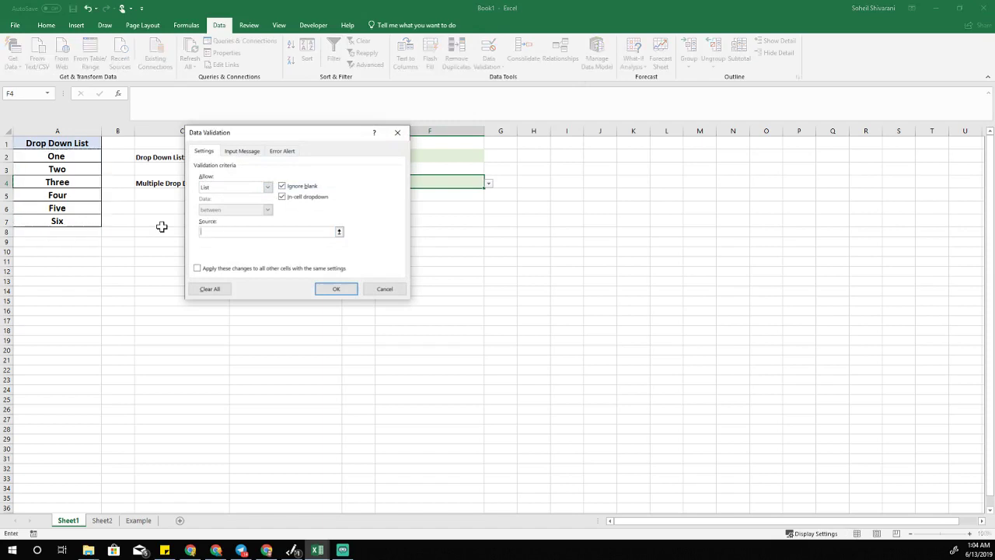
click(267, 189)
click(229, 200)
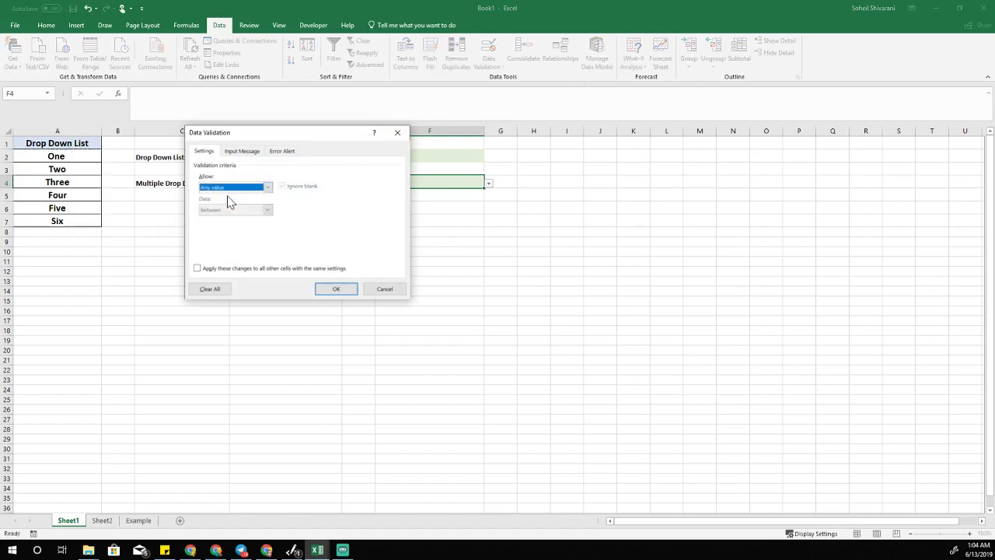
Set cell F4's validation to List with the source range =$A$2:$A$7 and apply it.
click(268, 188)
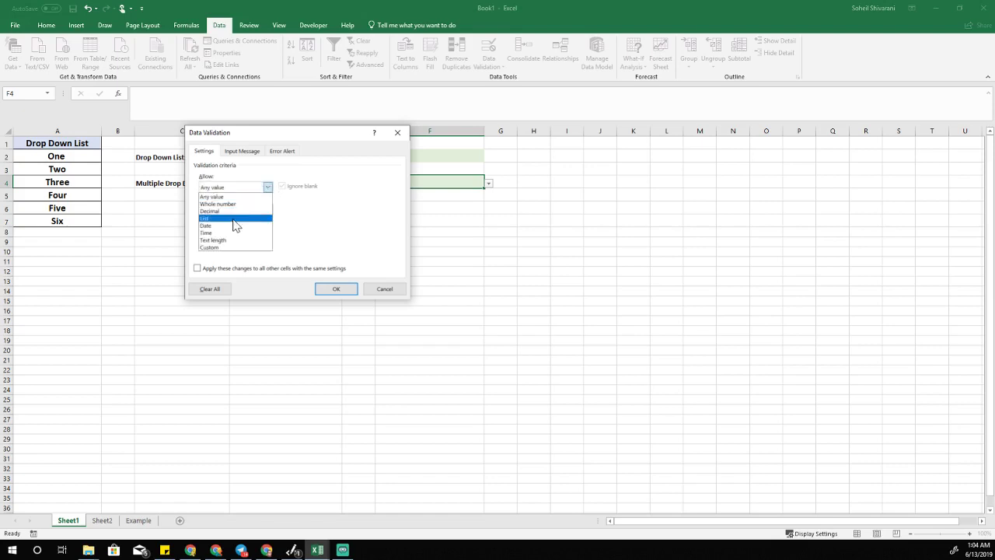
click(233, 219)
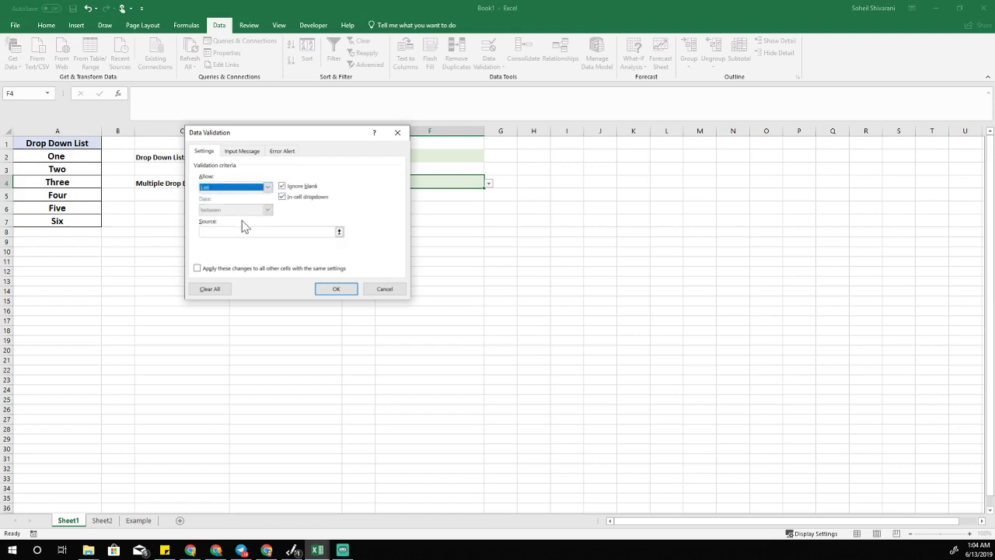
click(339, 232)
drag(56, 156, 55, 224)
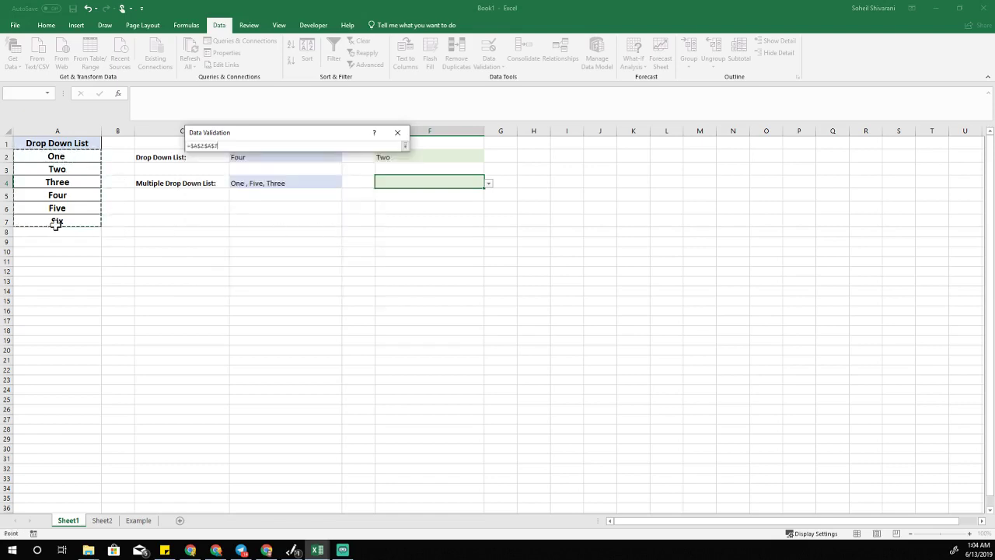
key(Return)
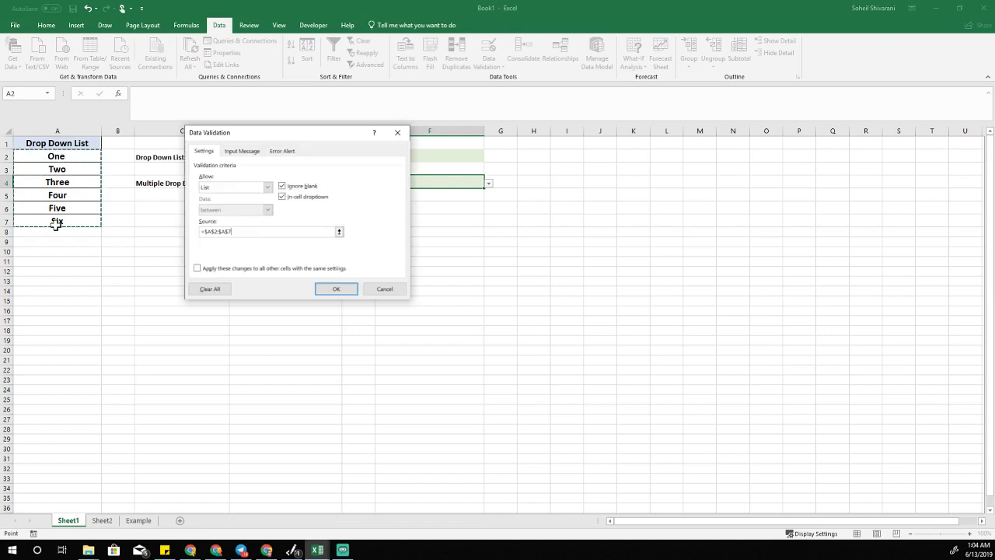
click(326, 290)
Test the drop-down list in cell F4 by choosing Three, Five and finally Two.
click(490, 184)
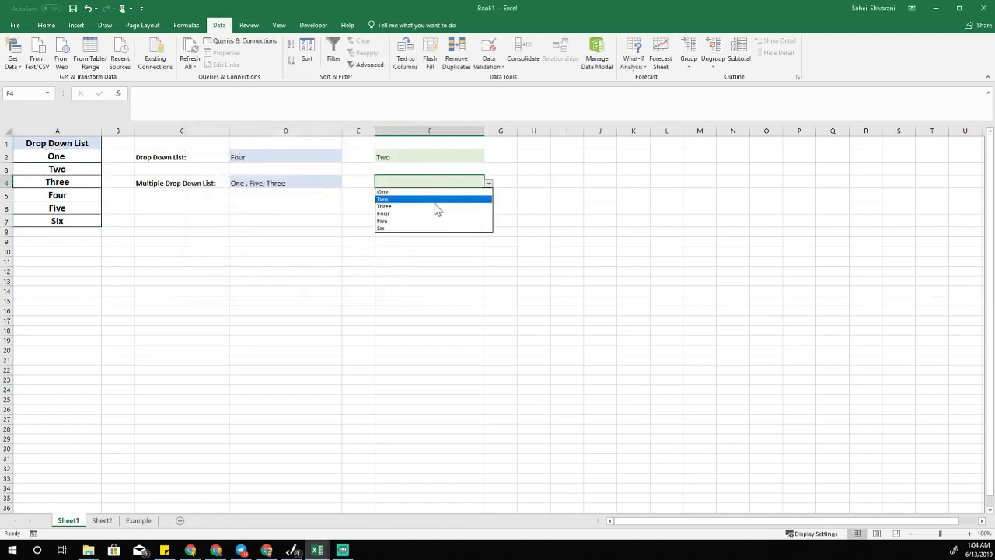
click(435, 206)
click(489, 185)
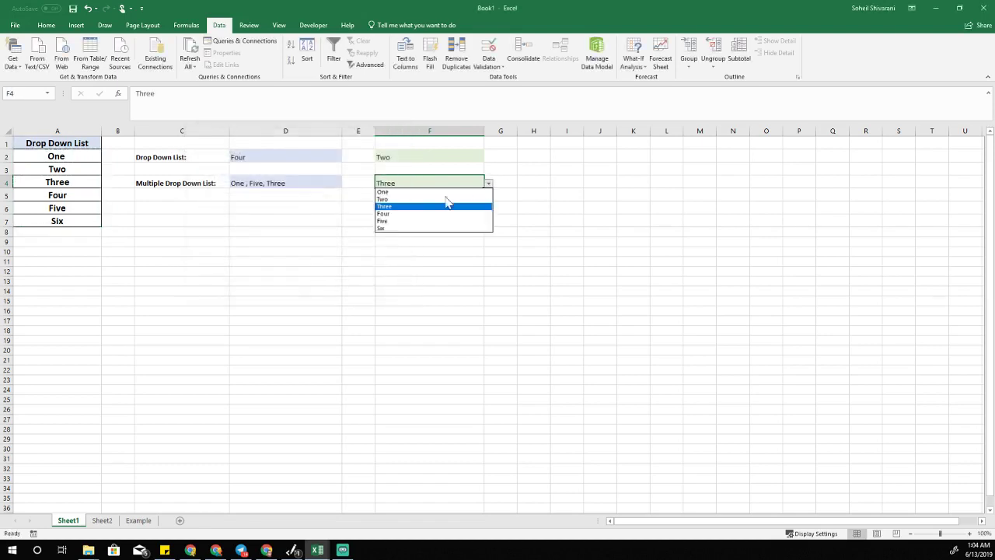
click(412, 221)
click(488, 184)
click(388, 199)
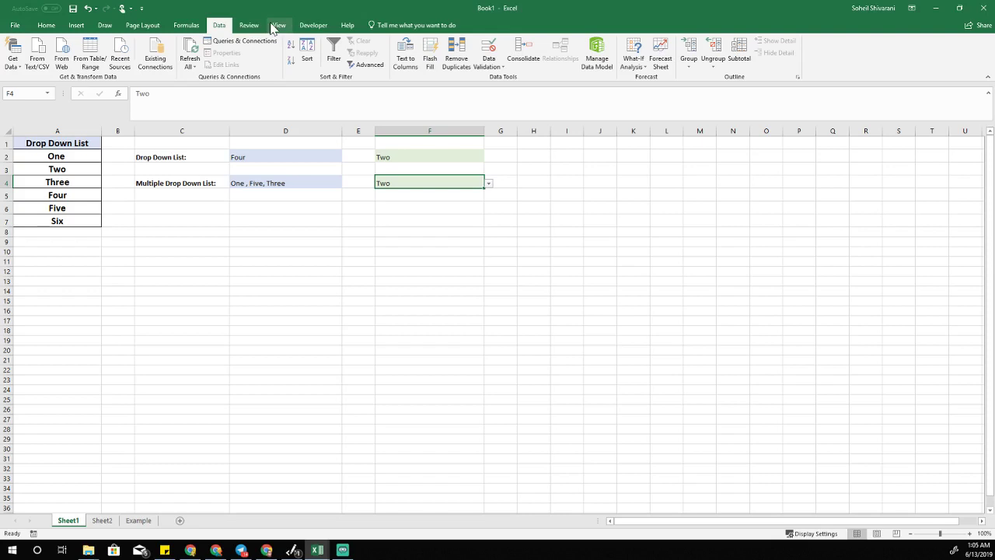
Make sure Developer is enabled among the main tabs in the ribbon customization options and apply the settings.
click(276, 28)
right_click(274, 26)
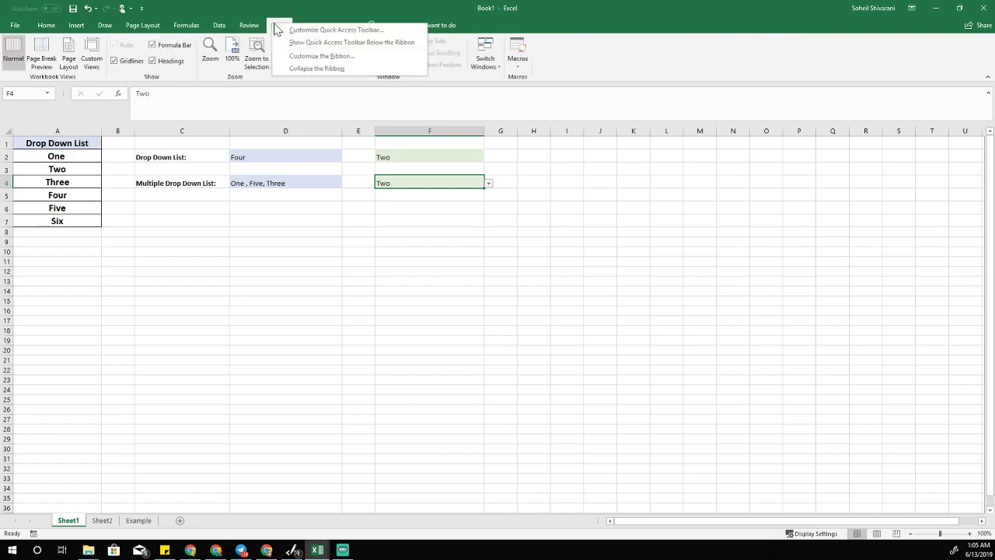
click(318, 56)
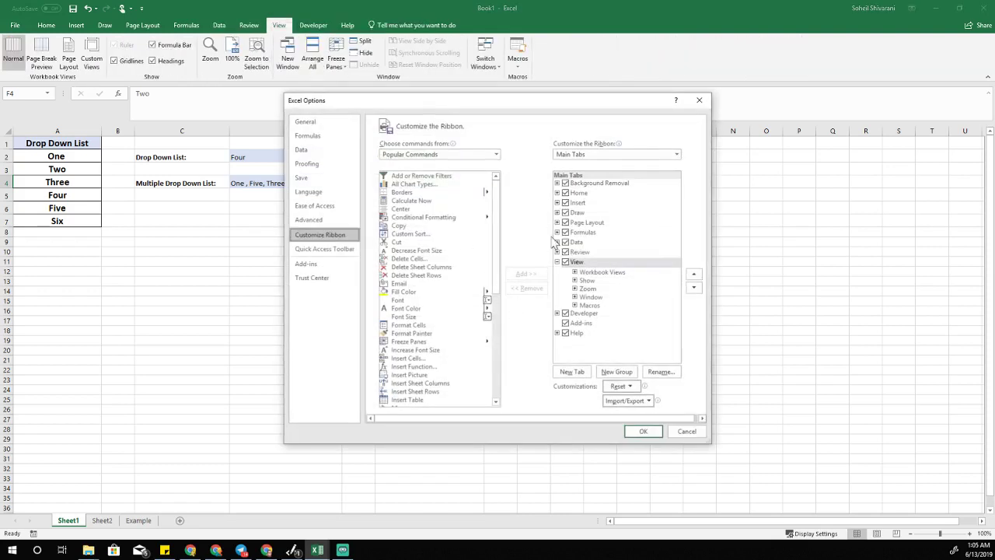
click(565, 314)
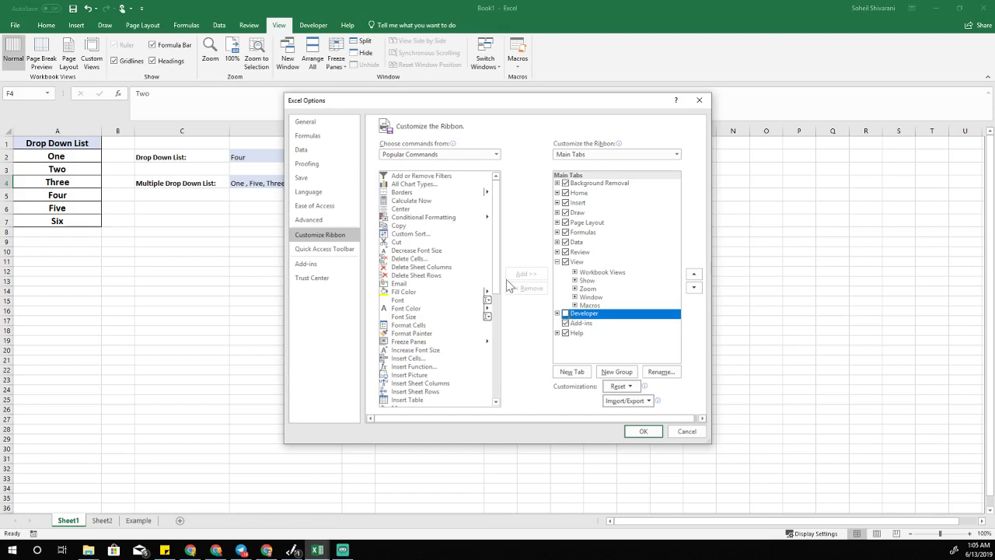
click(565, 313)
click(643, 431)
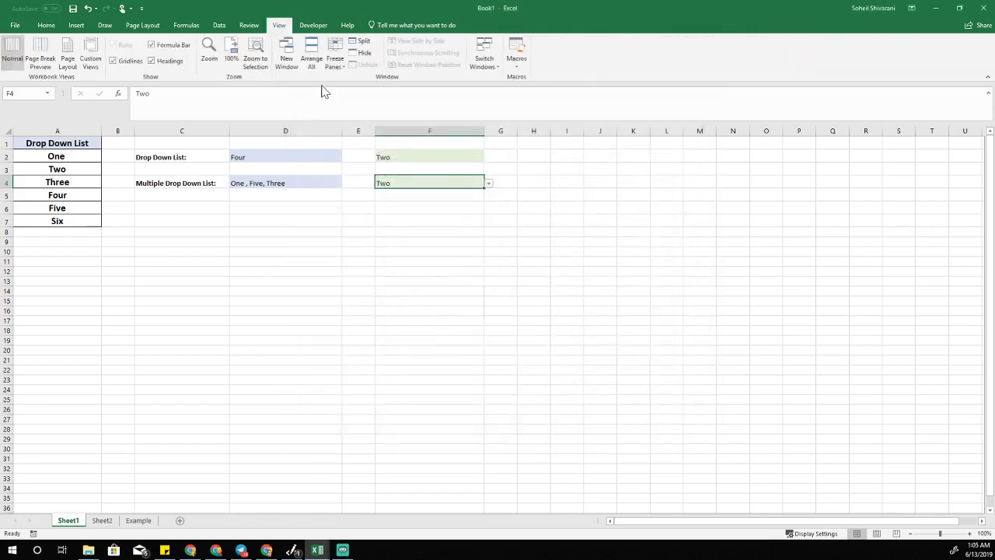
Open the Visual Basic editor and delete all the existing code from Sheet1's code module.
click(313, 29)
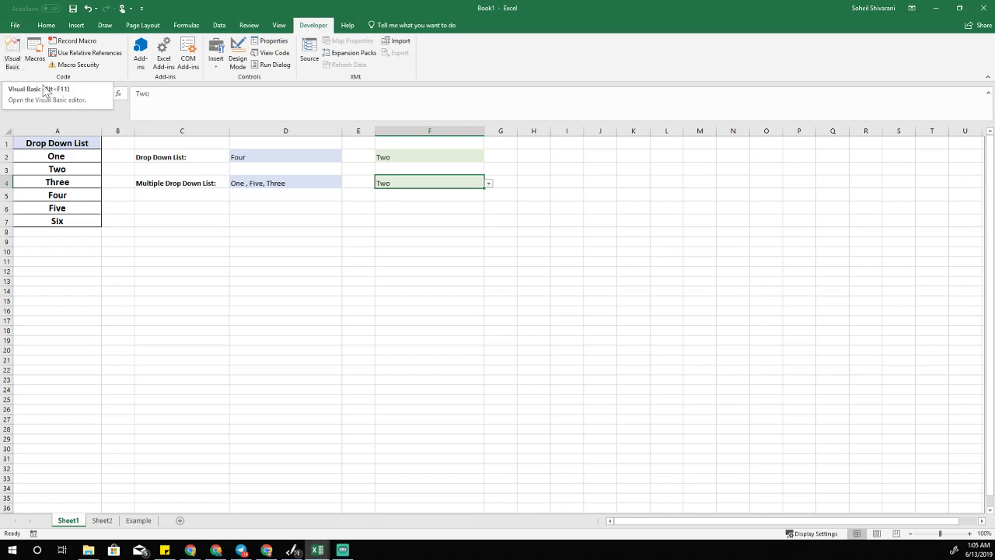
click(20, 56)
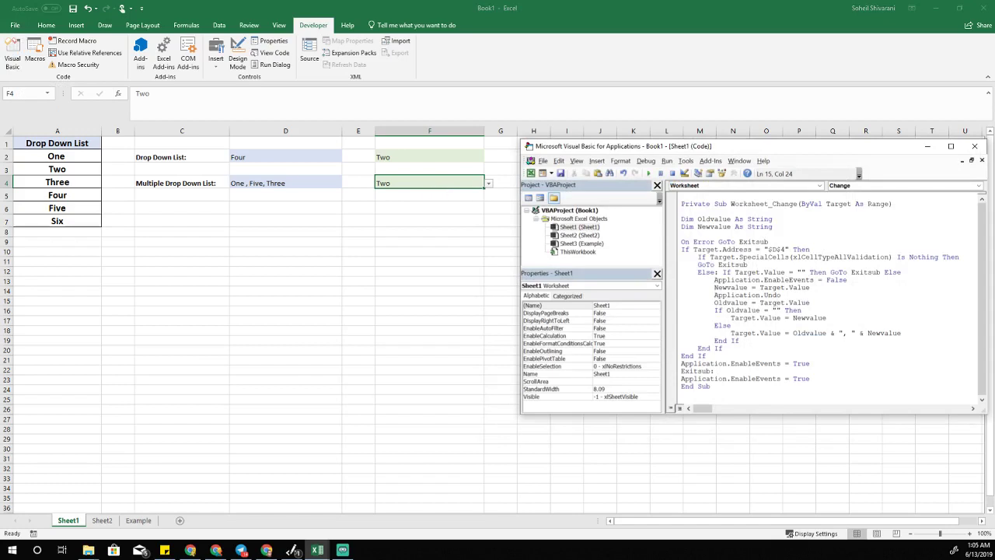
drag(711, 387, 602, 174)
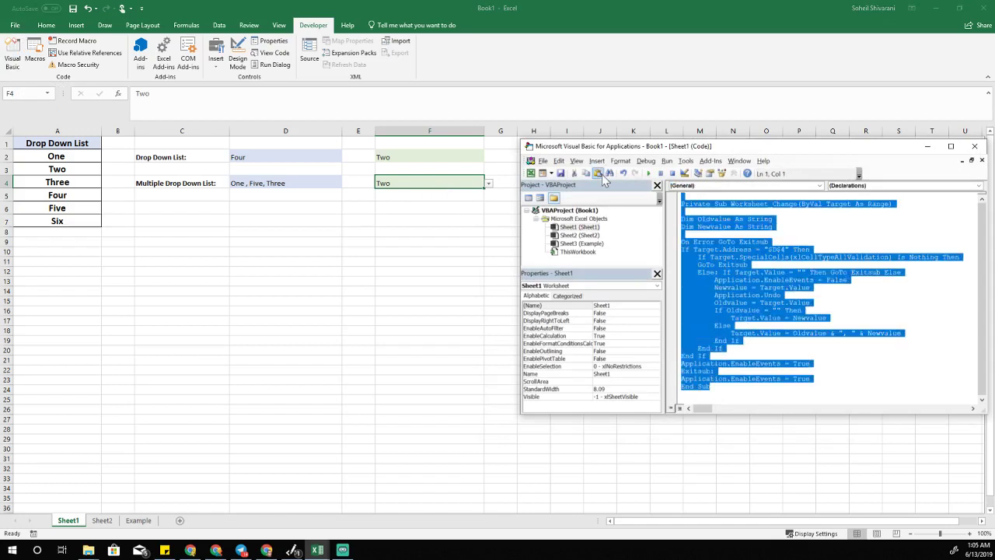
key(Delete)
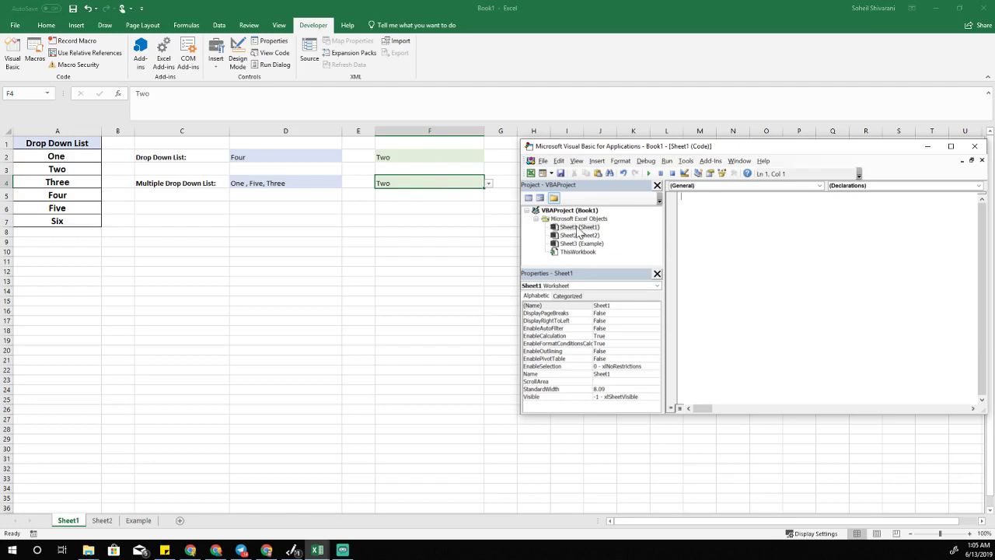
Copy the whole Worksheet_Change procedure targeting "$F$4" from Document1.vb in Code Writer and paste it into Sheet1's empty code module.
click(577, 228)
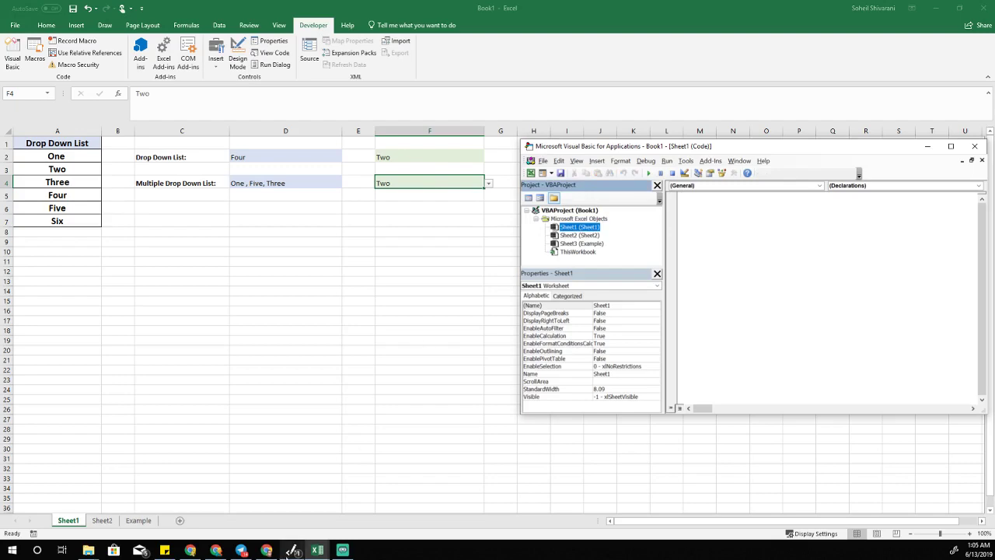
click(292, 550)
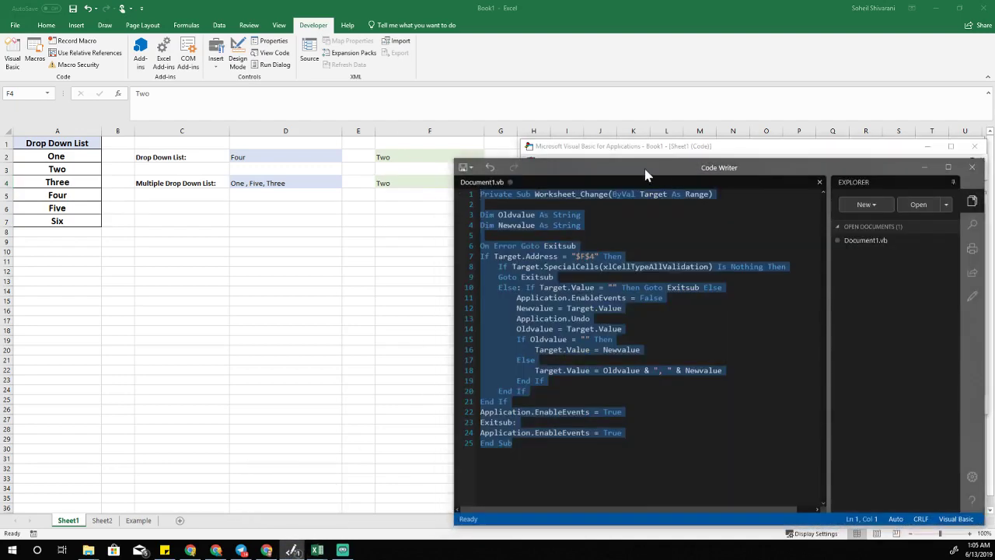
drag(638, 171, 305, 182)
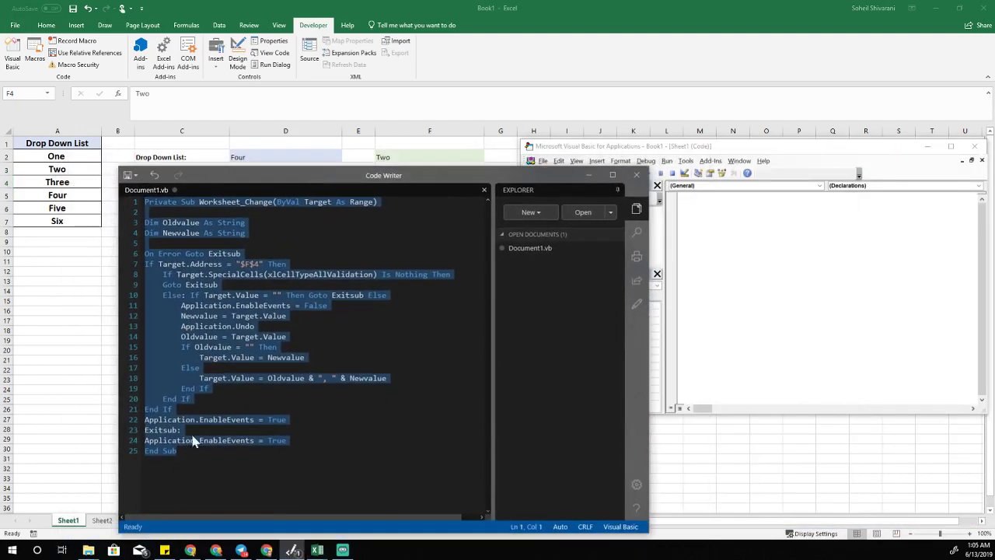
click(194, 451)
drag(178, 450, 117, 175)
click(589, 174)
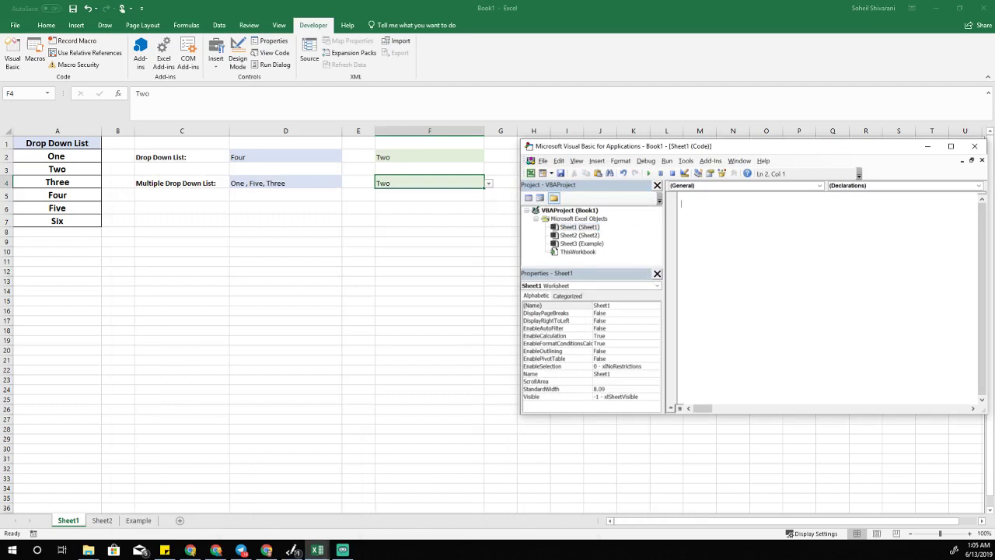
text(Private Sub Worksheet_Change(ByVal Target As Range)  Dim Oldvalue As String Dim Newvalue As String  On Error GoTo Exitsub If Target.Address = "$F$4" Then     If Target.SpecialCells(xlCellTypeAllValidation) Is Nothing Then     GoTo Exitsub     Else: If Target.Value = "" Then GoTo Exitsub Else         Application.EnableEvents = False         Newvalue = Target.Value         Application.Undo         Oldvalue = Target.Value         If Oldvalue = "" Then             Target.Value = Newvalue         Else             Target.Value = Oldvalue & ", " & Newvalue         End If     End If End If Application.EnableEvents = True Exitsub: Application.EnableEvents = True End Sub)
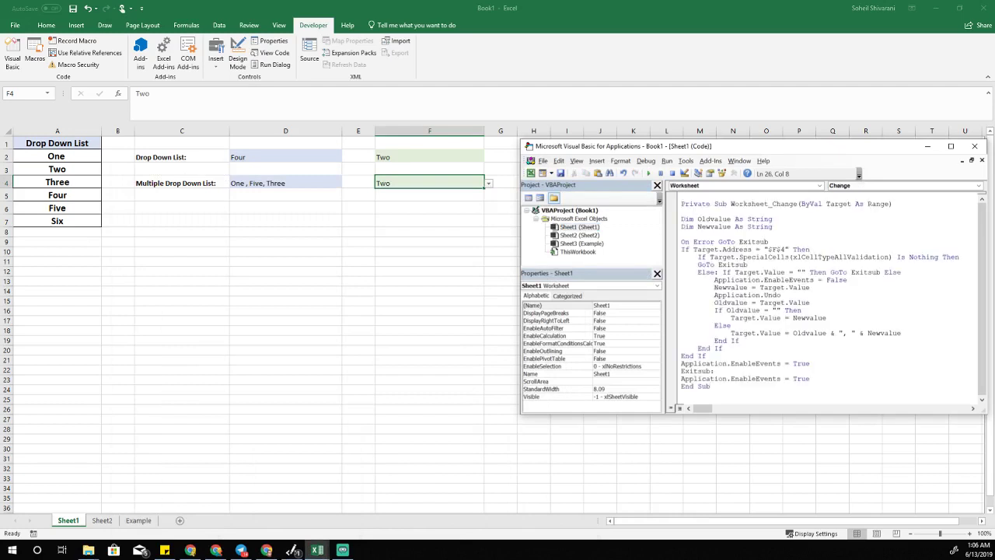
Return to the worksheet and test multiple selection in cell F4 by adding Three and Five from its drop-down list.
click(463, 215)
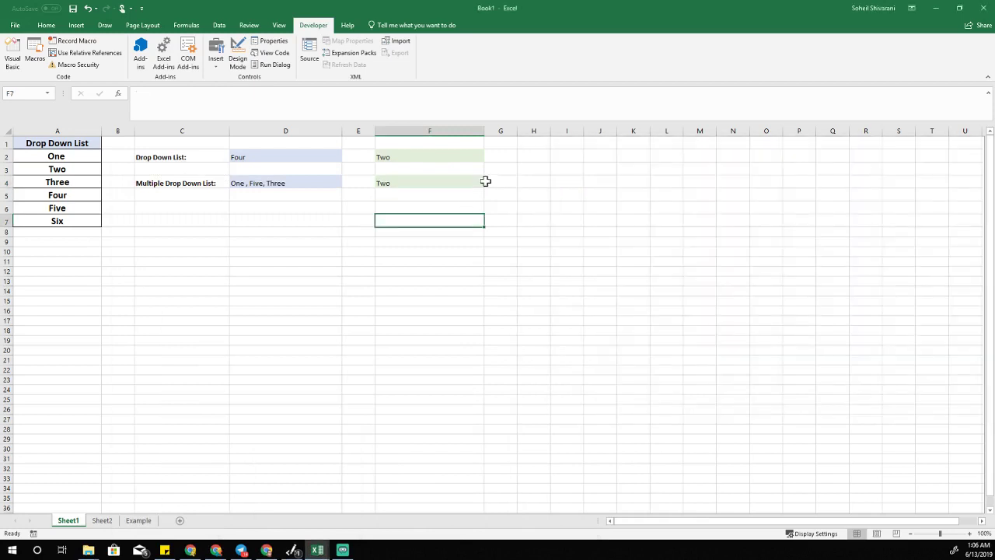
click(457, 181)
click(488, 183)
click(434, 205)
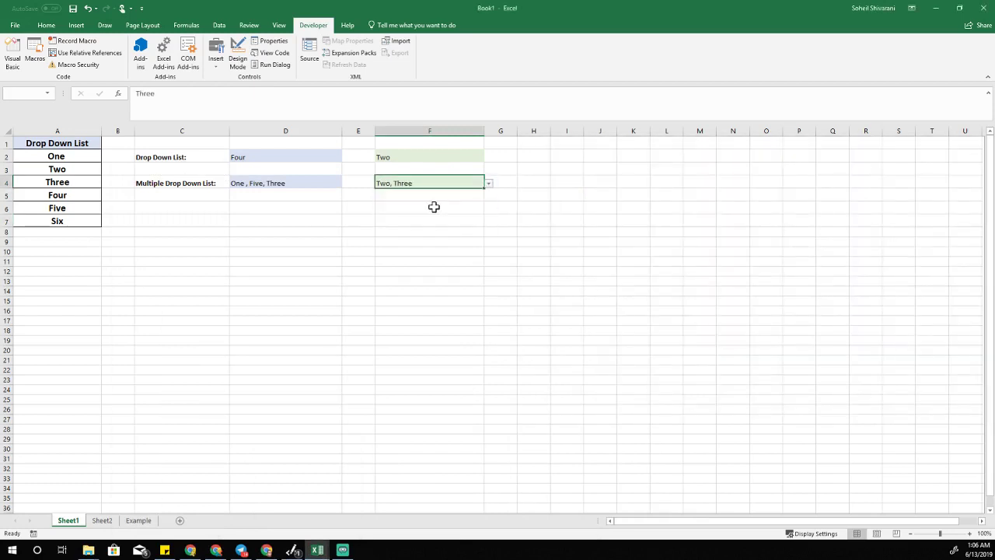
click(488, 184)
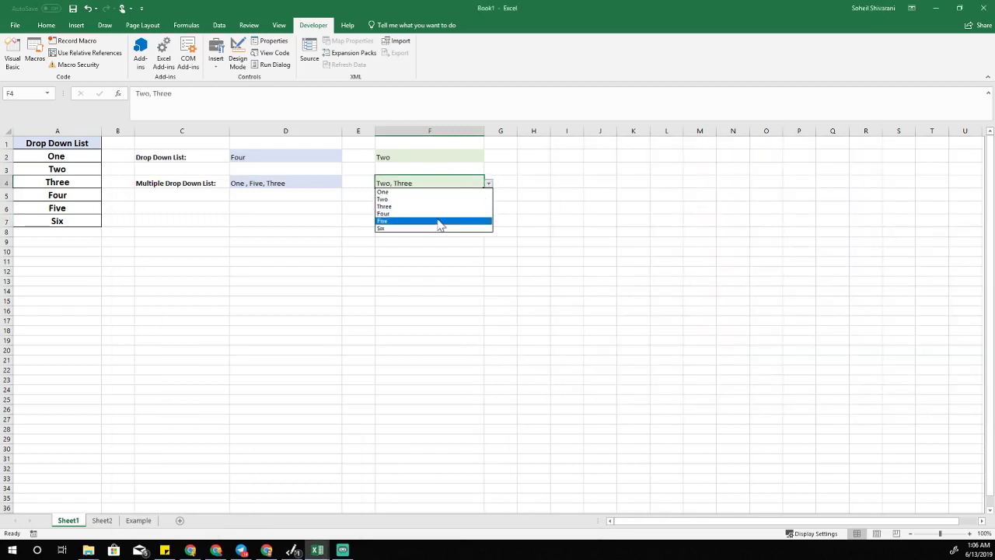
click(439, 221)
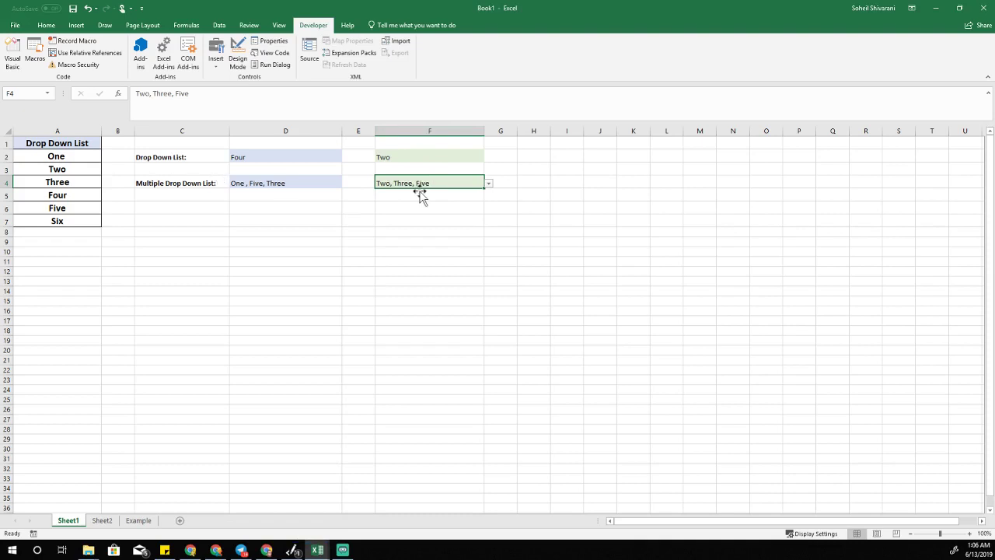
click(287, 210)
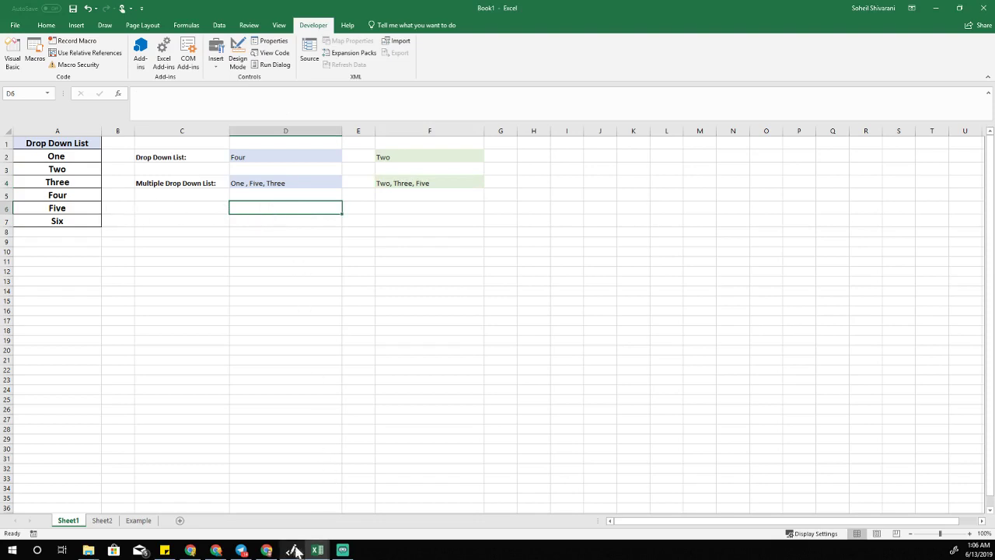
Return to Sheet1's code in the Visual Basic editor and highlight the If Target.Address = "$F$4" Then line to examine its cell reference.
mouse_move(315, 549)
click(356, 525)
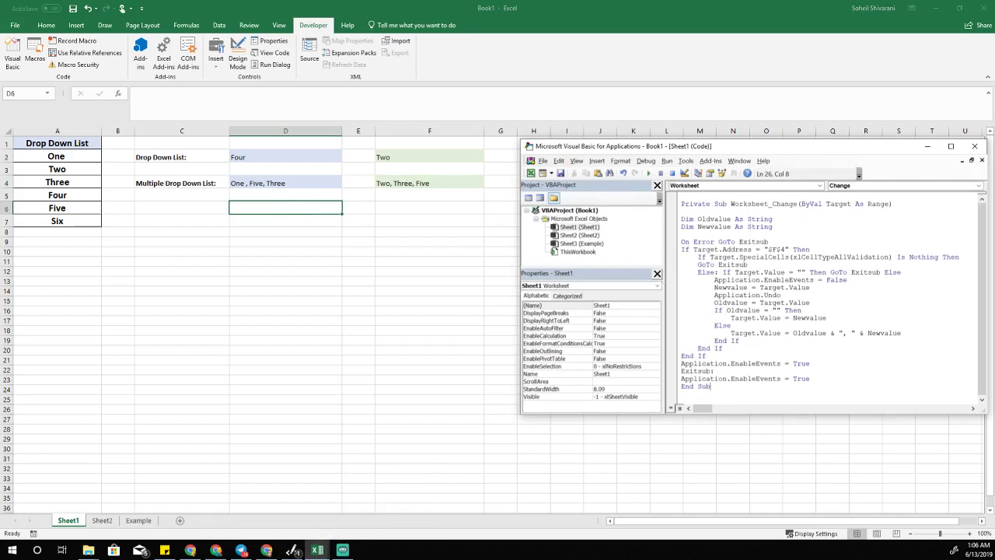
drag(681, 249, 809, 250)
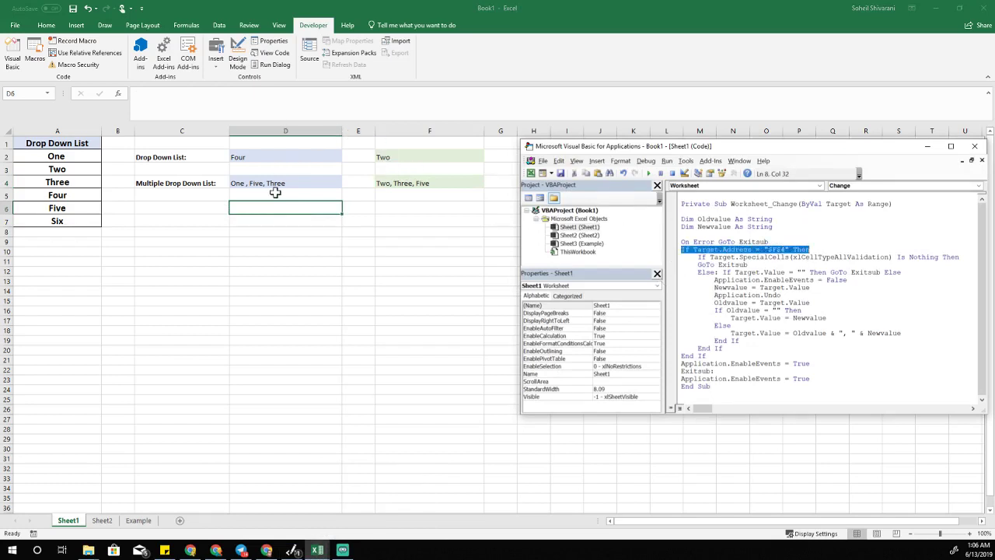